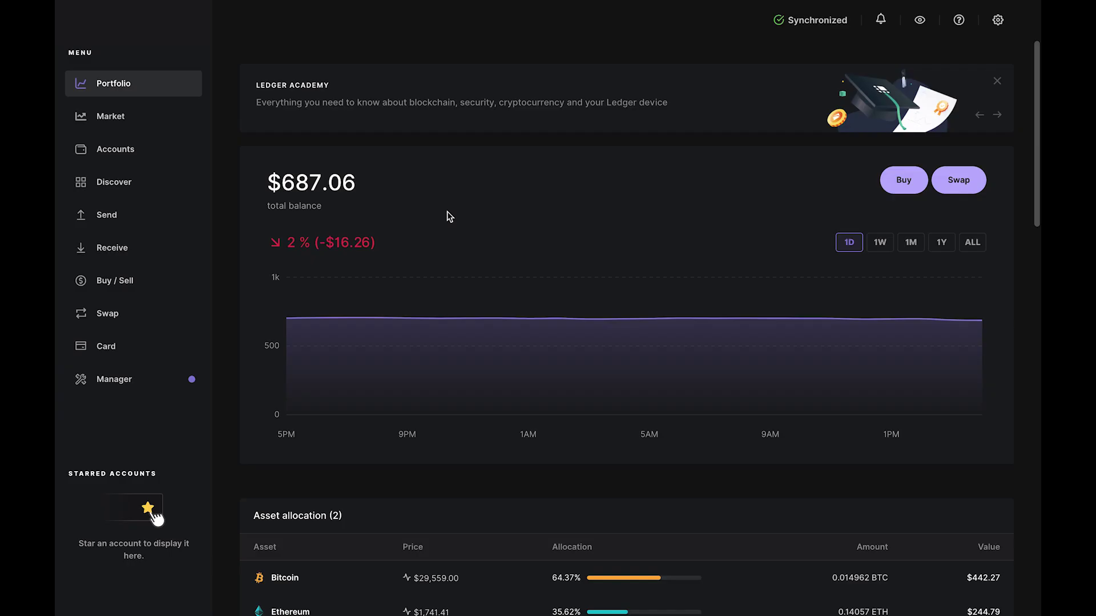
Step: Add a new Solana (SOL) account from the Accounts page and continue to the device check
left_click(133, 154)
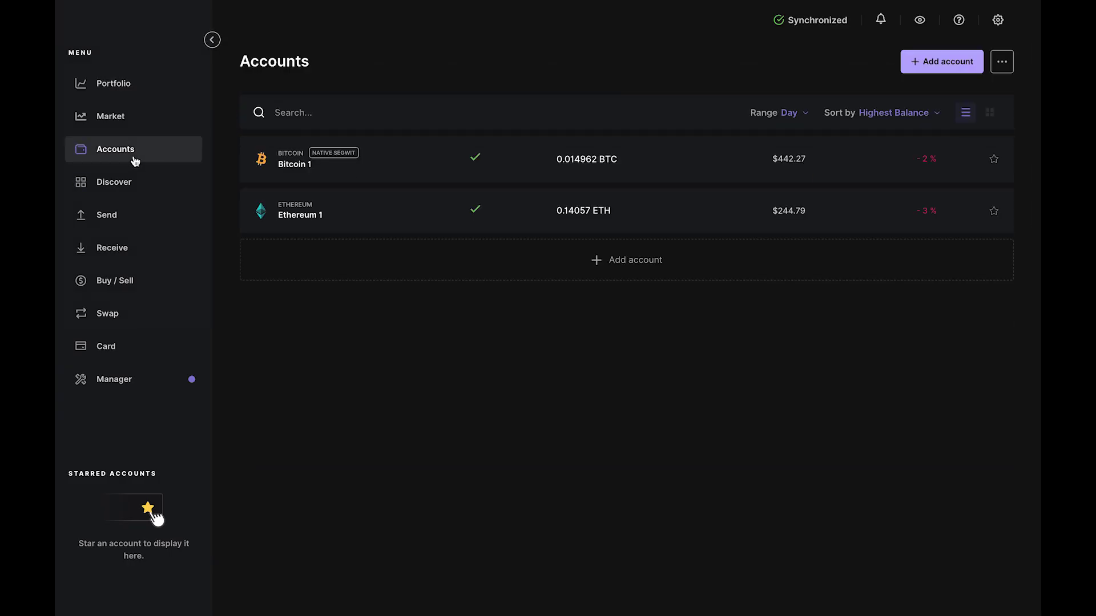
left_click(370, 260)
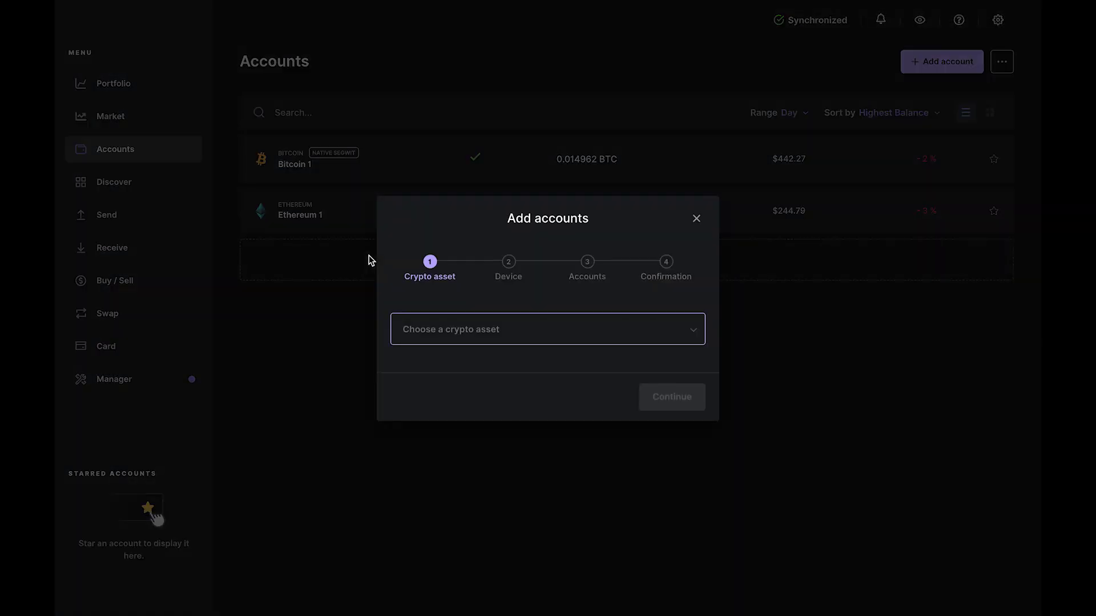
left_click(462, 330)
type("sol")
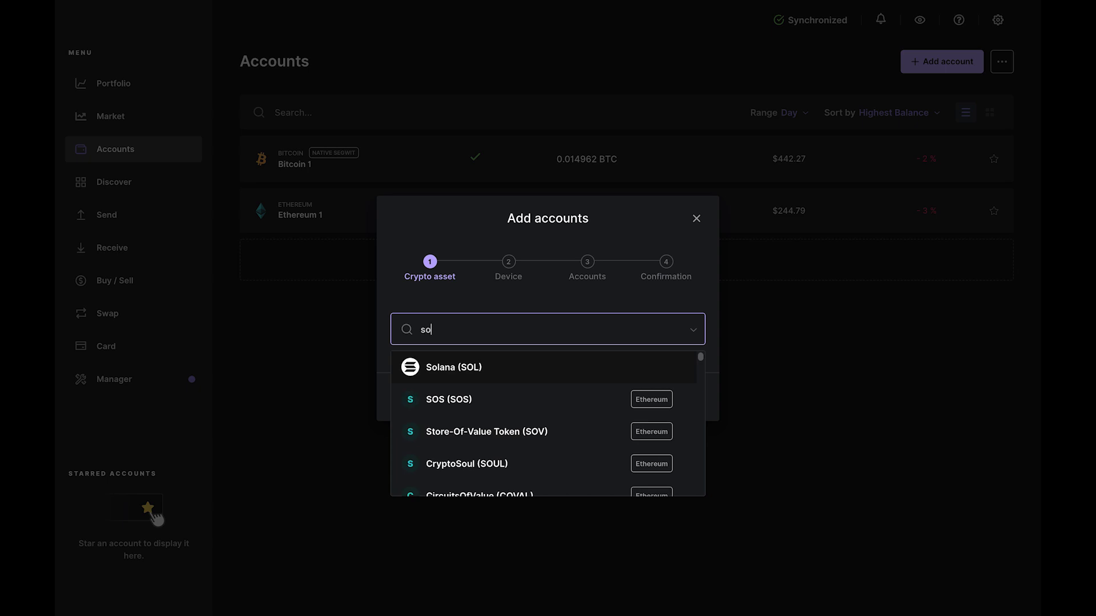
left_click(477, 372)
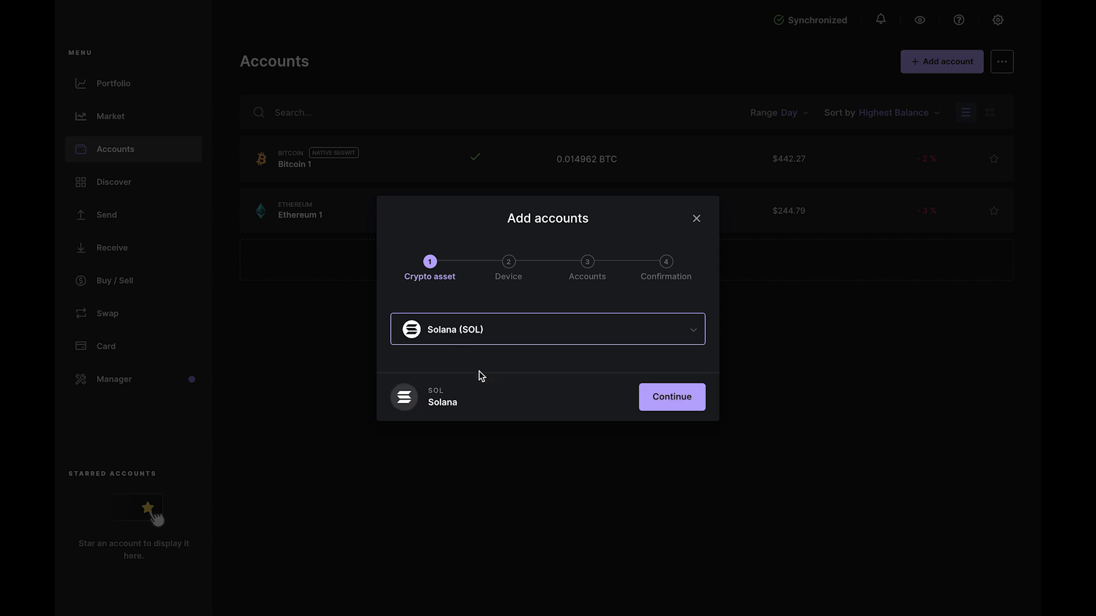
left_click(667, 397)
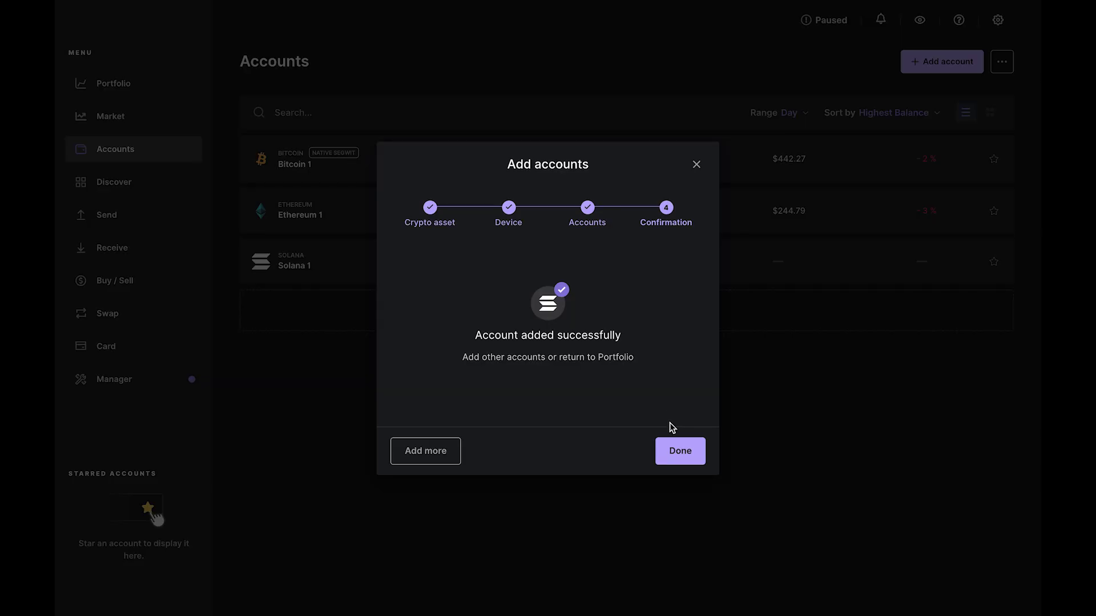
Step: Dismiss the account-added confirmation with Done to return to the accounts list
left_click(680, 451)
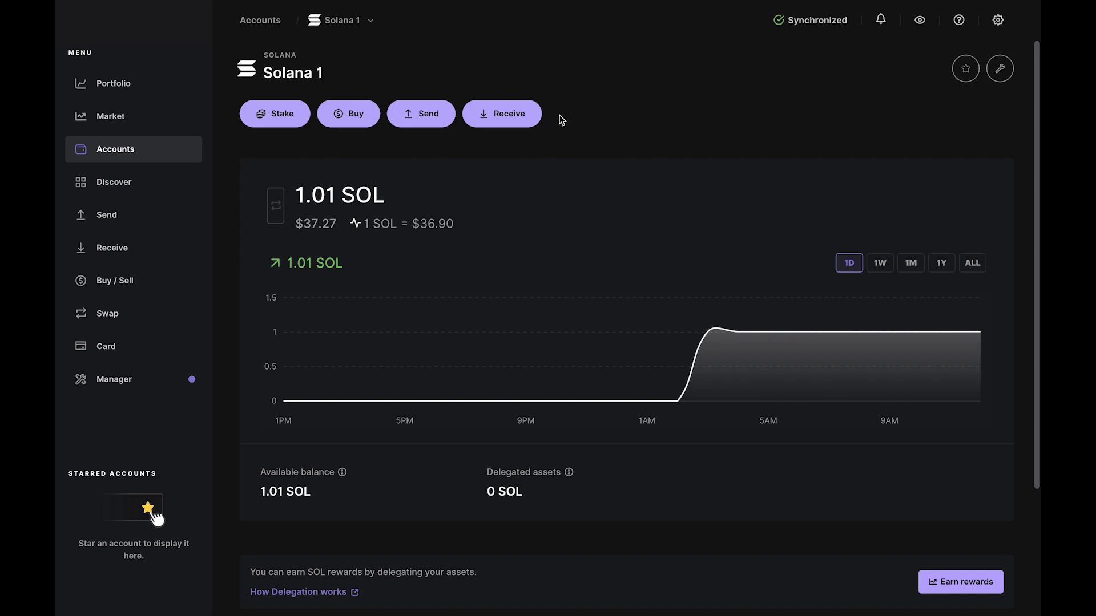
Step: Stake the Solana 1 balance, review all validators and confirm Ledger by Figment
left_click(274, 113)
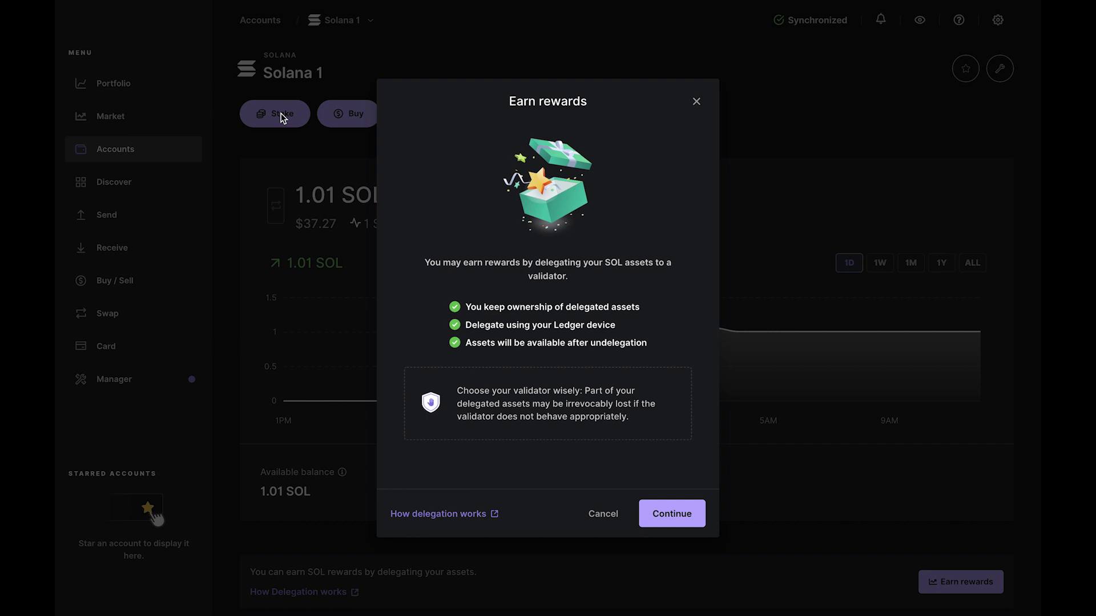
left_click(672, 514)
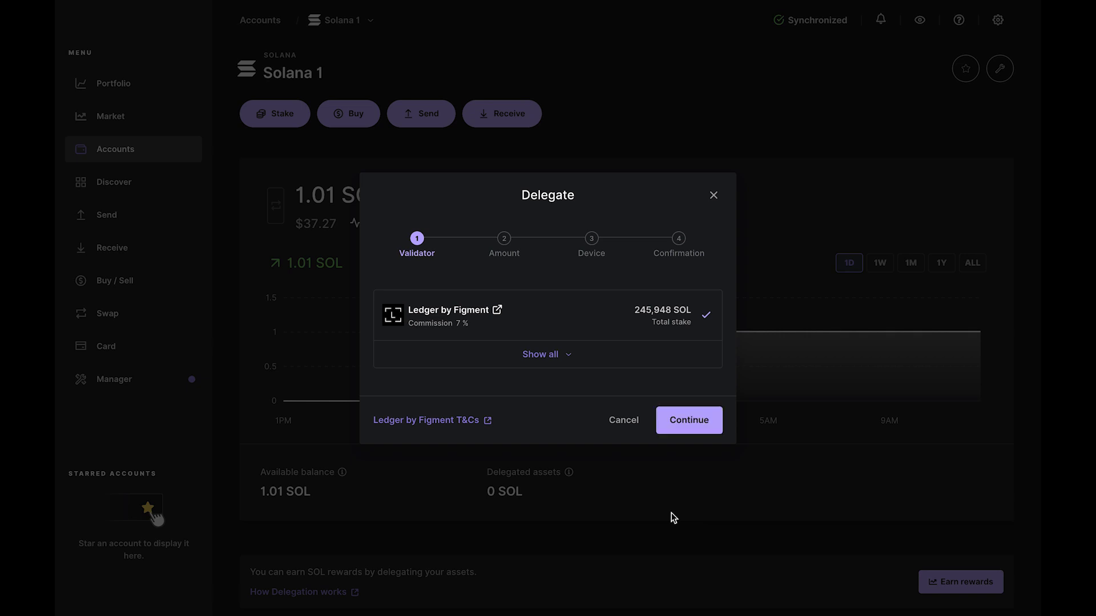
left_click(569, 358)
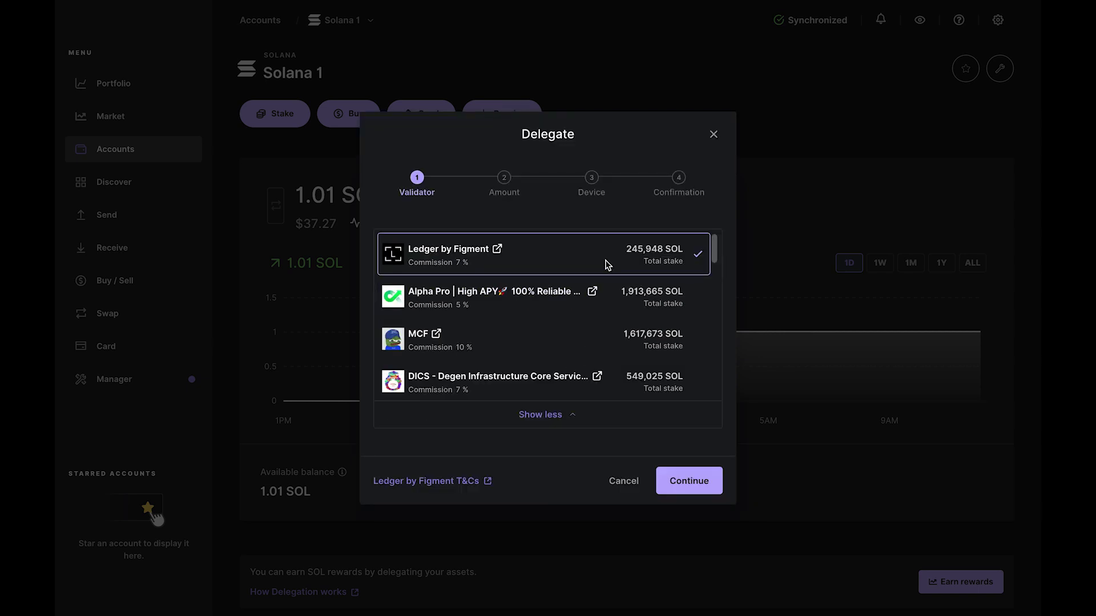
left_click(689, 481)
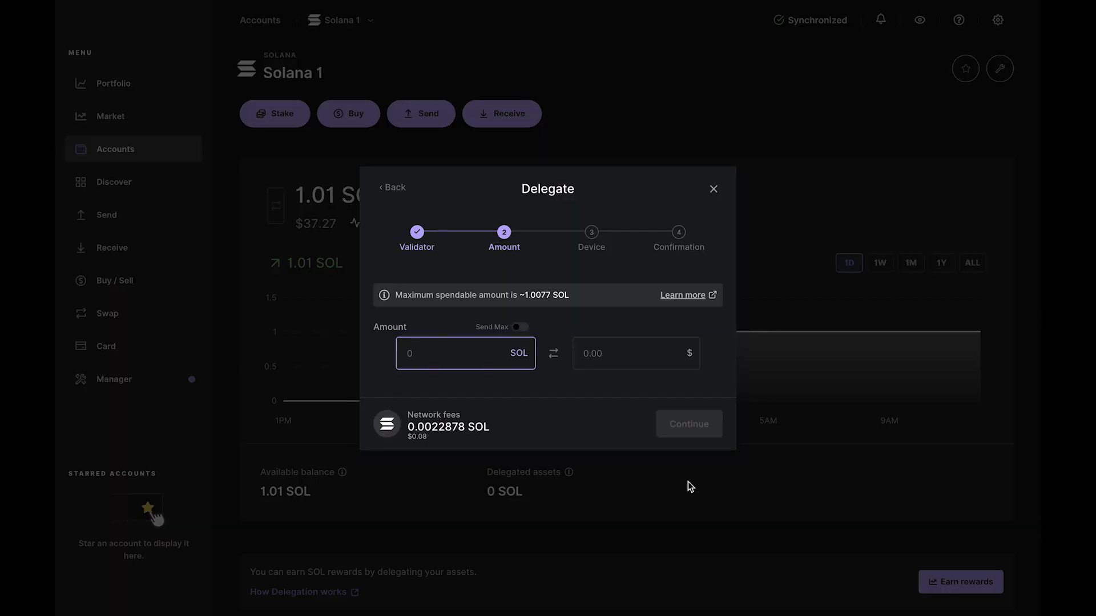
type("0.1")
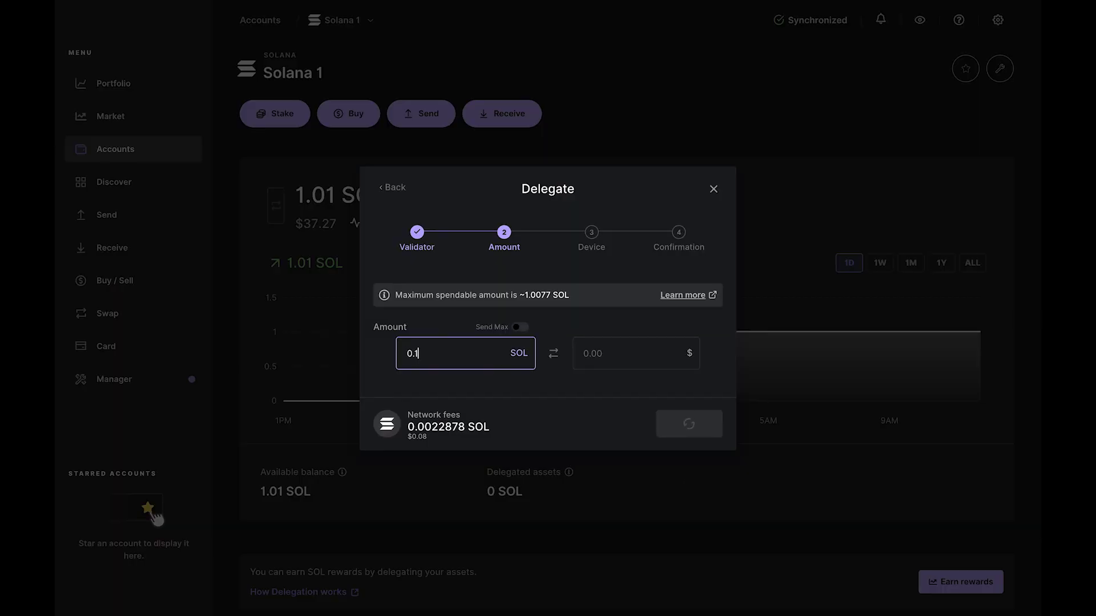